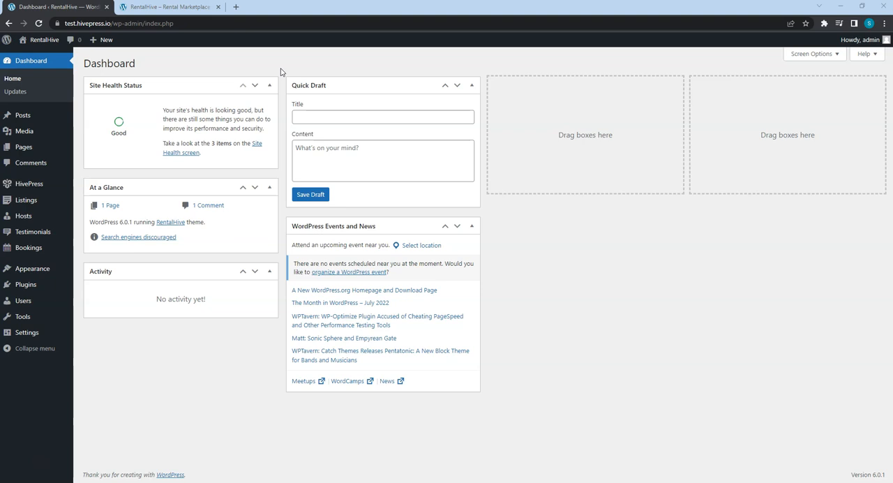
Start a new listing category named Houses with the description "Aliquam pretium consectetur magna turpis sed consectetur tempus ut sodales."
mouse_move(34, 198)
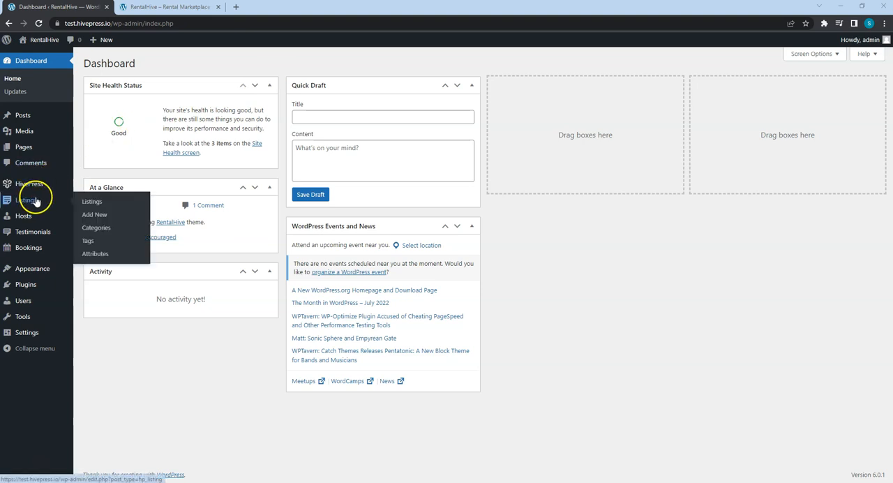
click(96, 228)
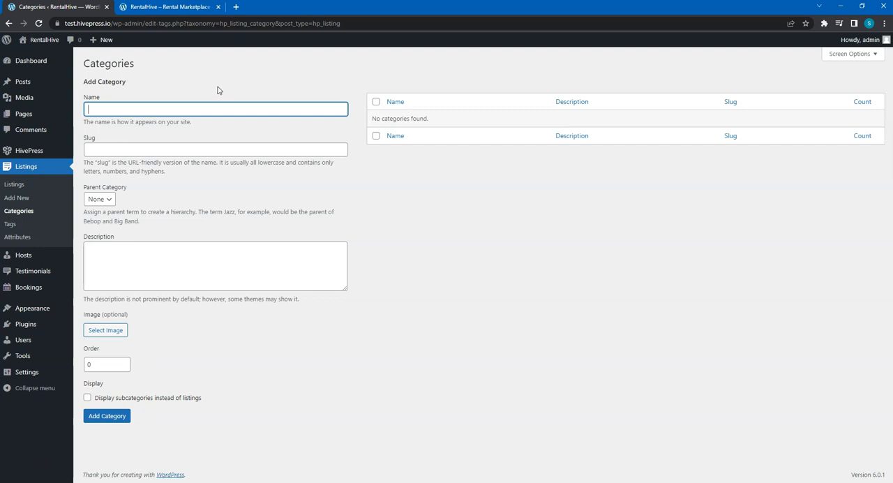
click(208, 106)
text(Houses)
click(187, 251)
text(Aliquam pretium consectetur magna turpis sed consectetur tempus ut sodales.)
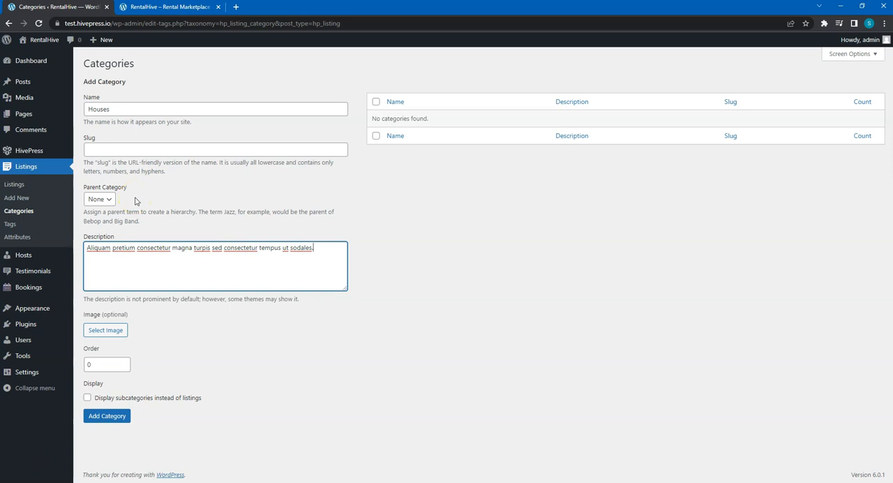
Upload House.jpg from the HivePress folder as the category image and add the category
click(108, 330)
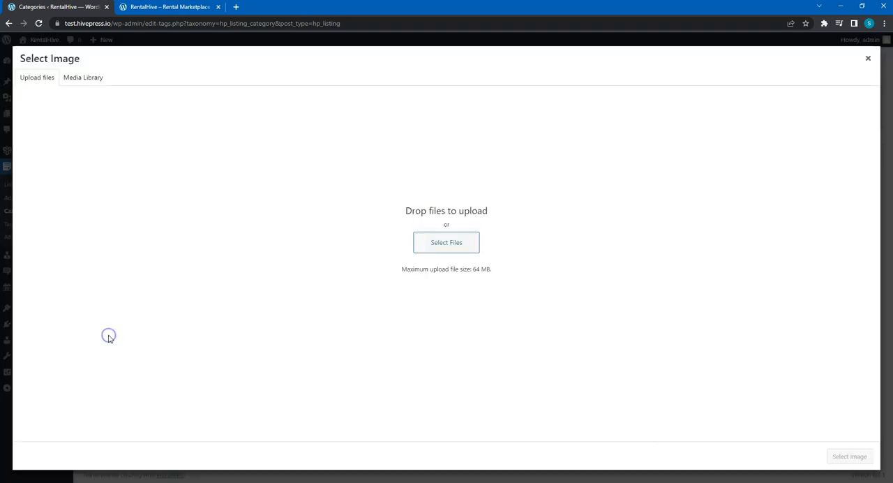
click(429, 241)
click(108, 175)
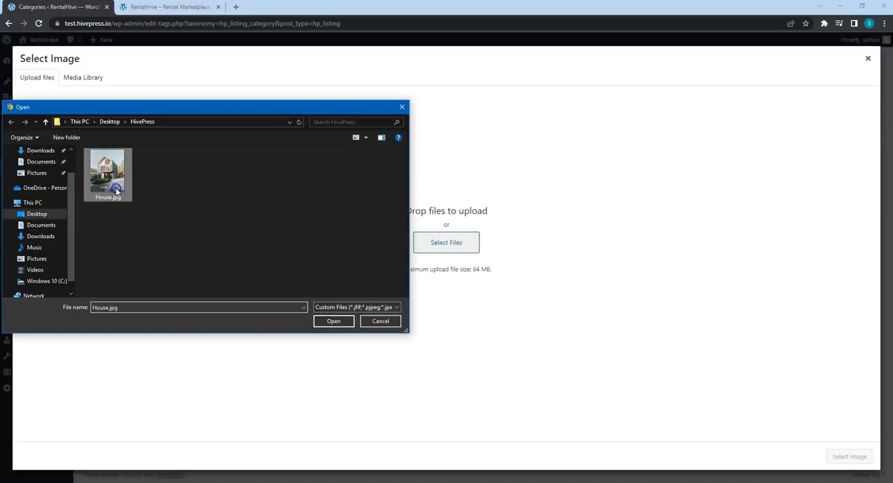
click(335, 321)
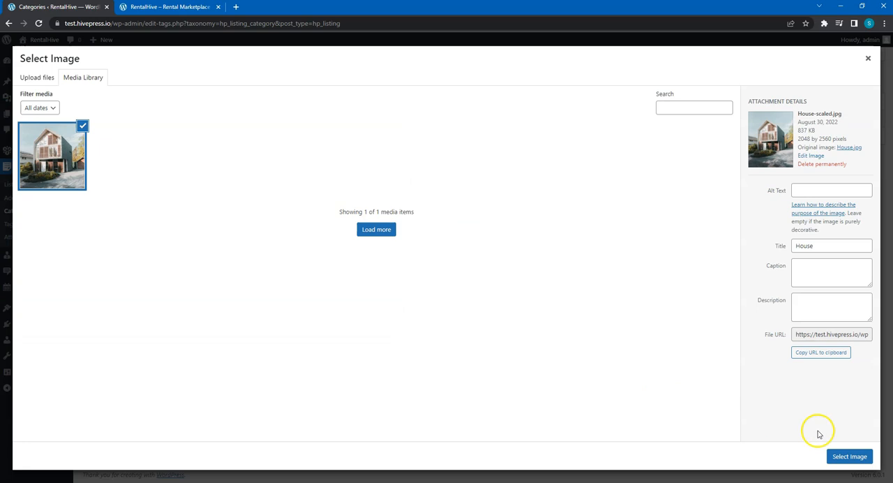
click(852, 457)
scroll(364, 409, down, 1)
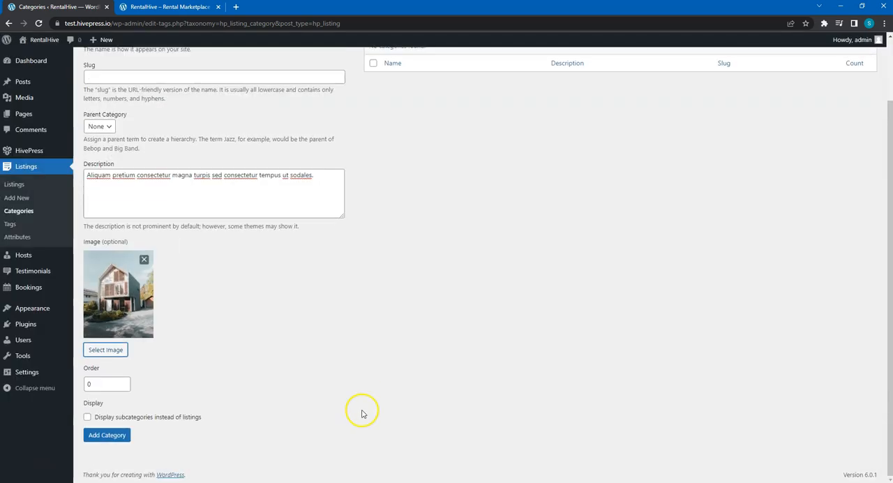
click(107, 434)
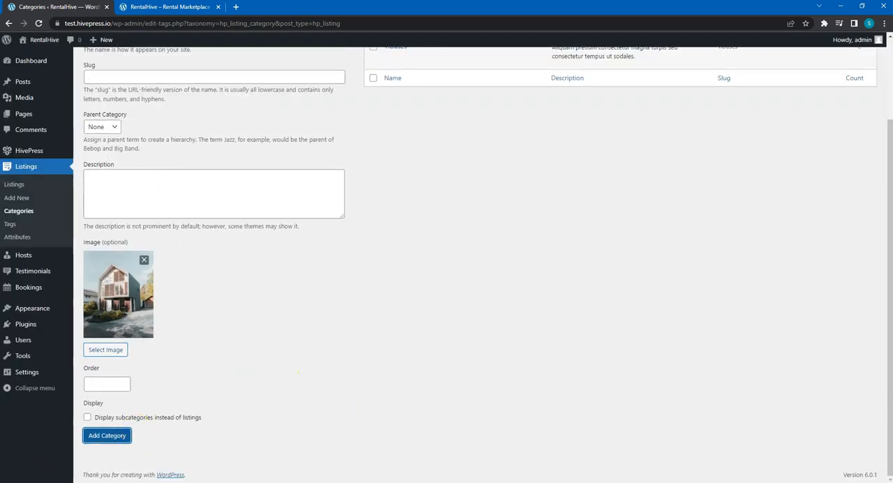
scroll(284, 370, up, 2)
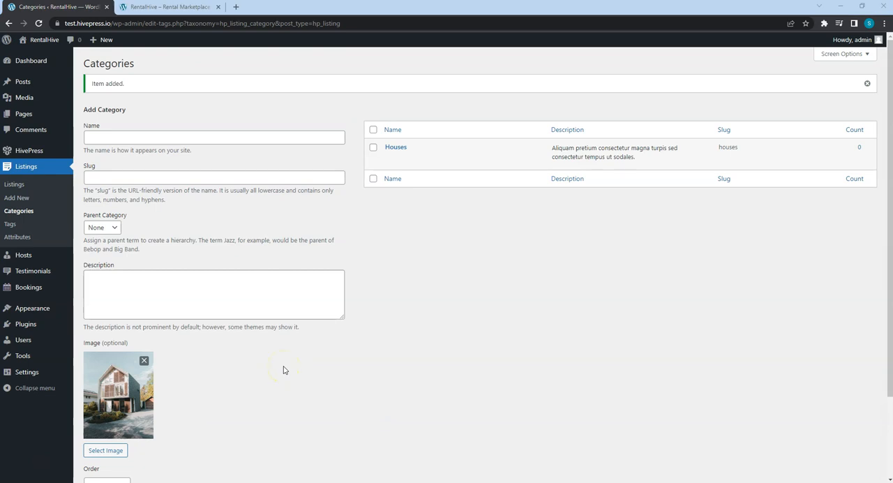
click(396, 268)
Open the Houses category on the RentalHive demo site and examine its search filters and listing attributes
click(173, 8)
click(189, 112)
scroll(189, 115, down, 3)
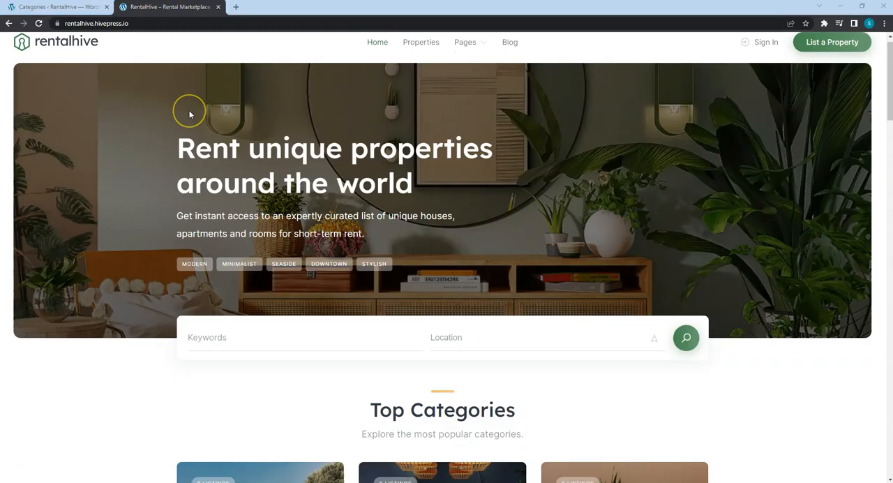
scroll(189, 115, down, 2)
click(212, 279)
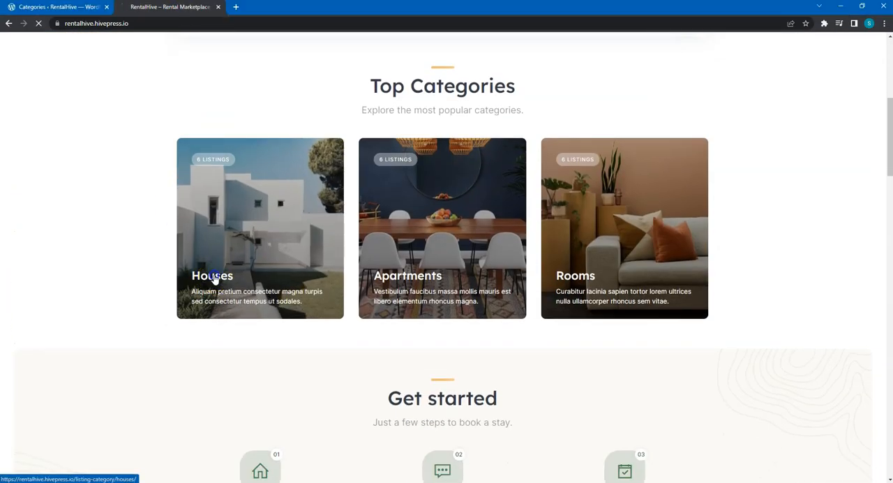
scroll(115, 360, down, 6)
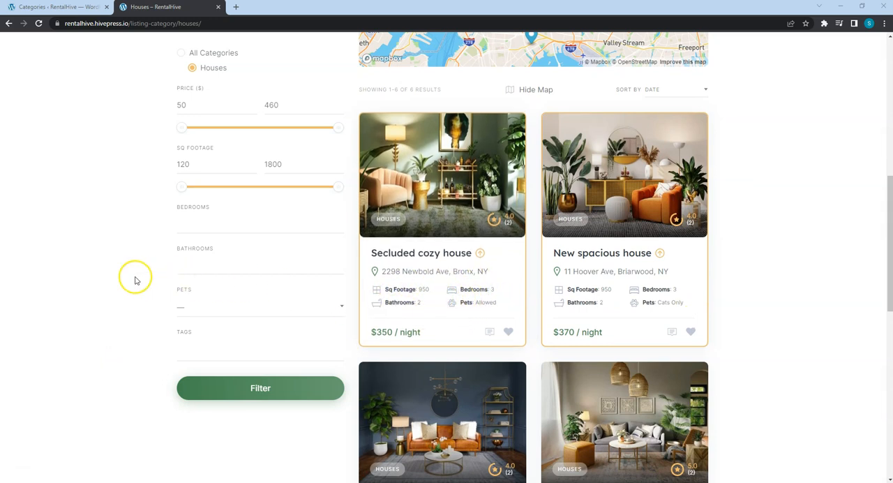
scroll(135, 278, up, 2)
scroll(135, 278, up, 3)
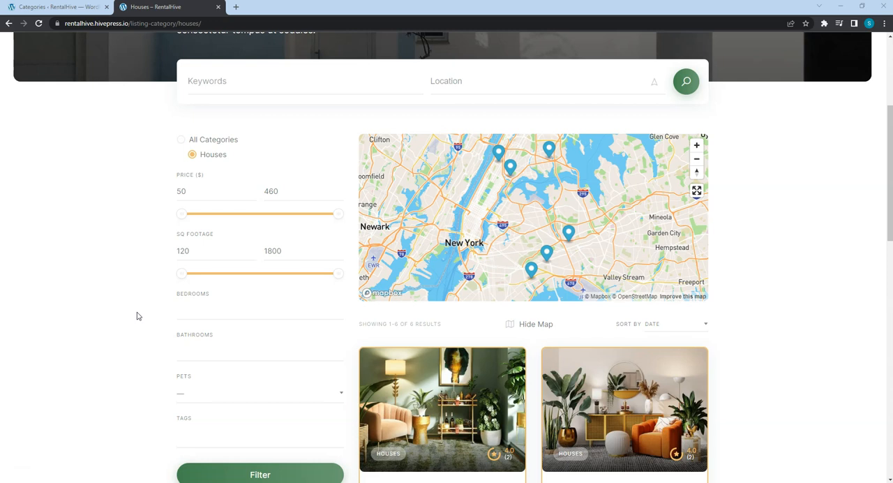
Return to the site admin and start a new listing attribute titled Bedrooms
click(66, 8)
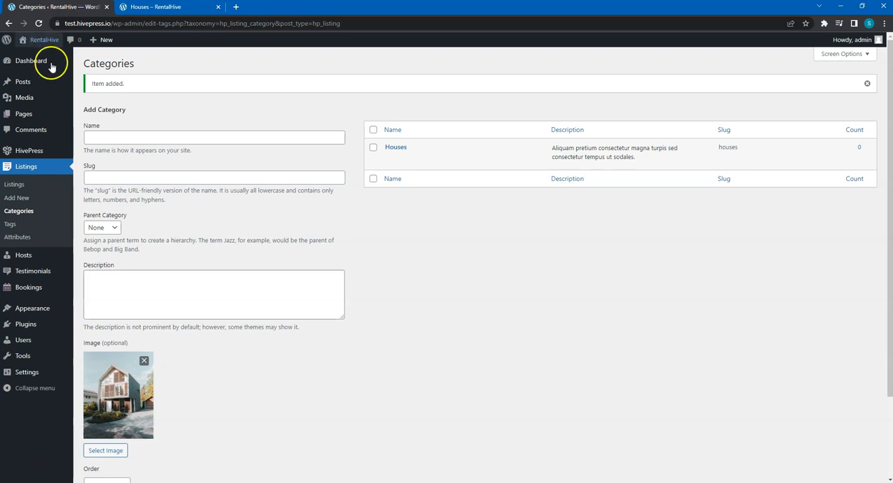
click(23, 240)
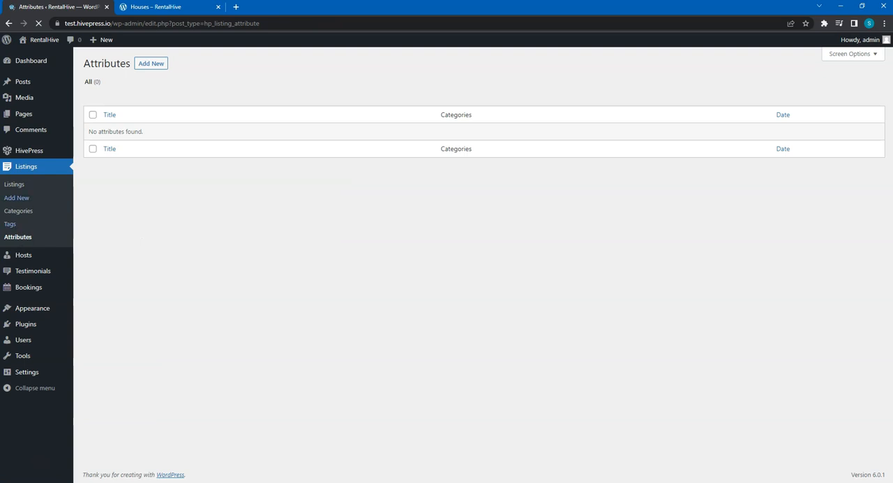
click(148, 65)
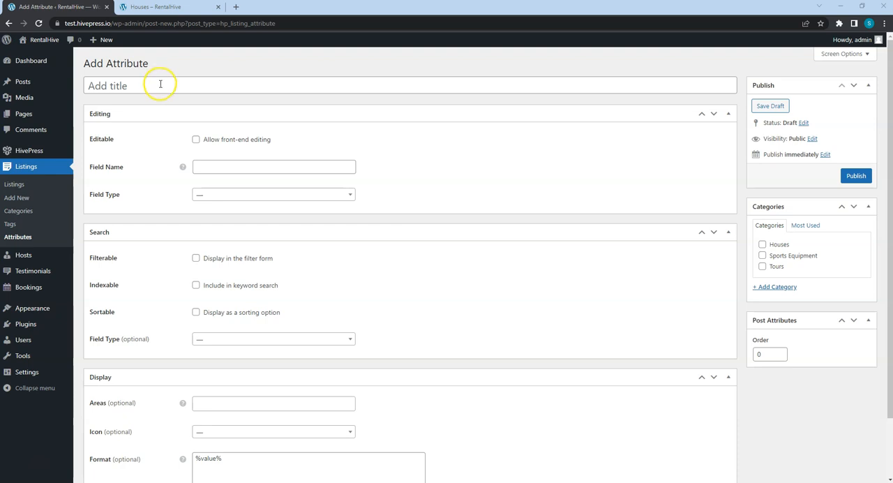
click(160, 85)
text(Bedrooms)
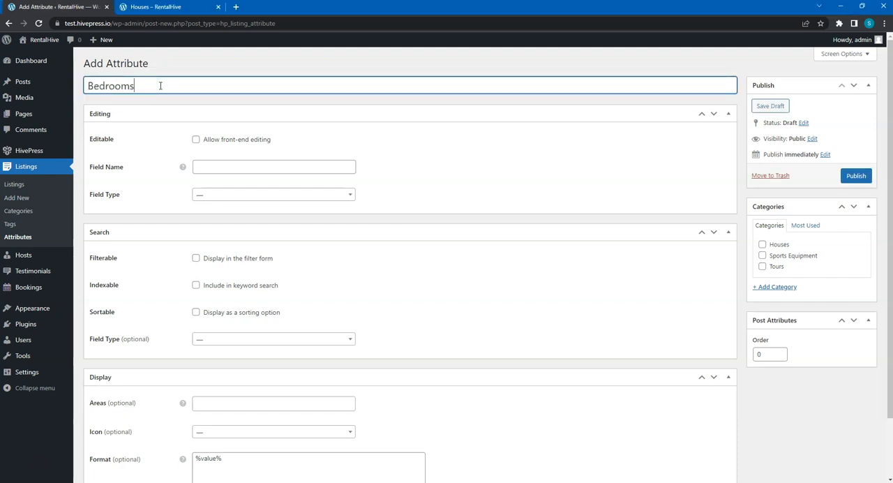
click(163, 93)
Allow front-end editing of the attribute, set its field name to bedrooms and its editing field type to Number
click(195, 139)
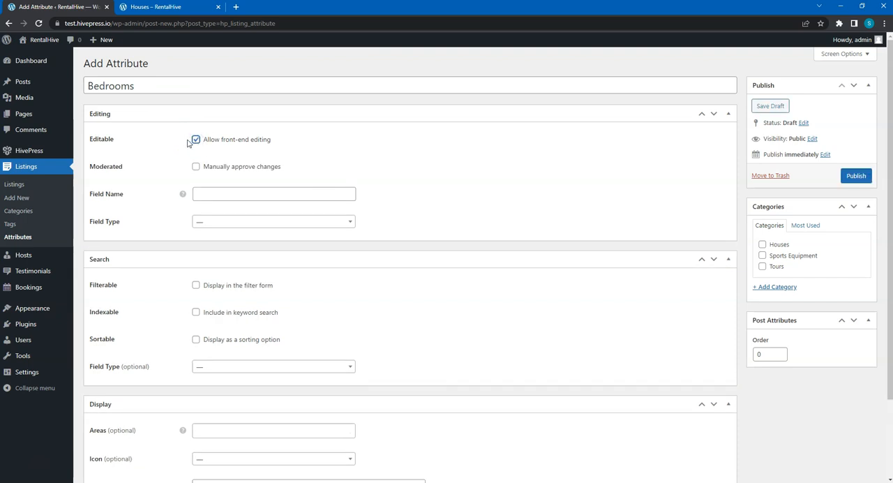
click(204, 190)
text(bedrooms)
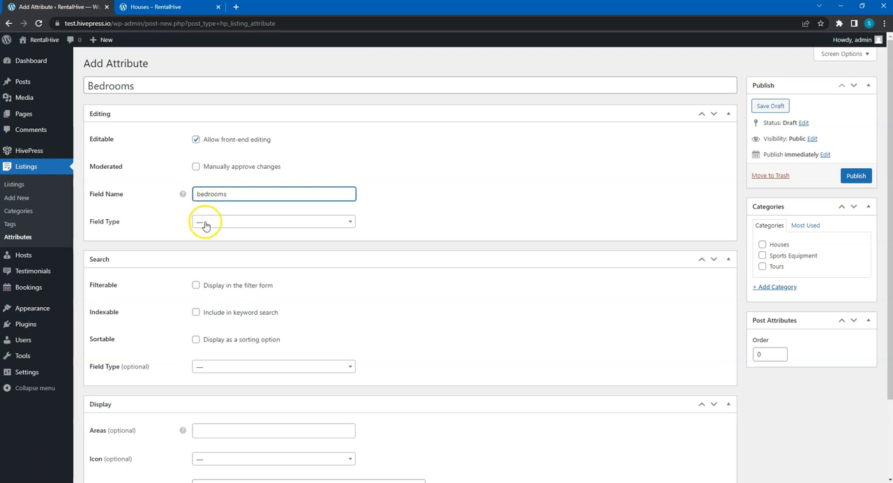
click(205, 221)
scroll(229, 288, down, 2)
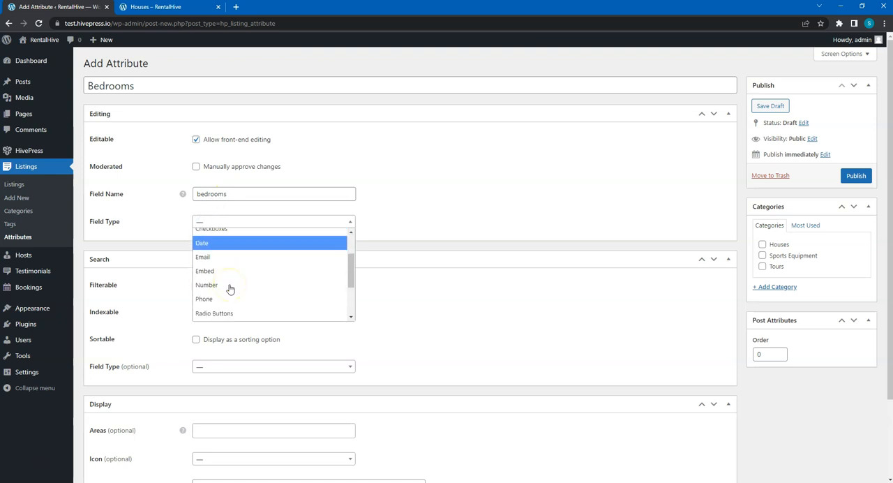
click(218, 280)
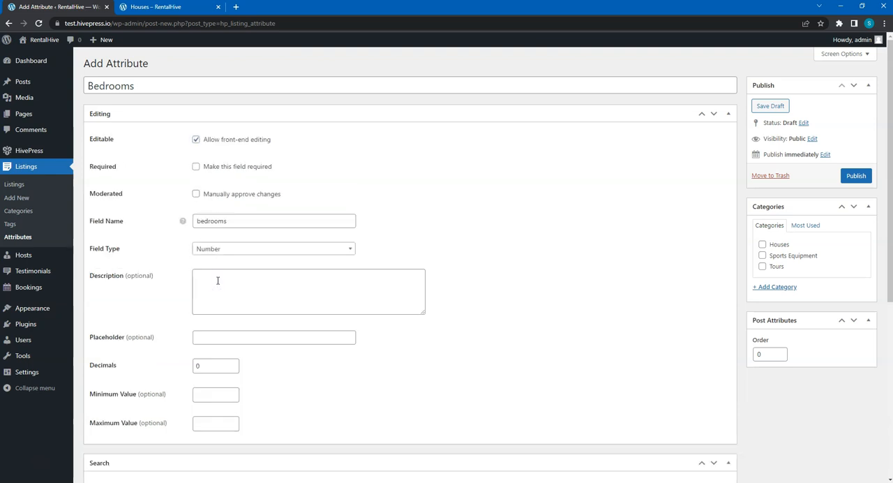
Make the attribute filterable and sortable, with Number Range as its search field type
scroll(218, 279, down, 4)
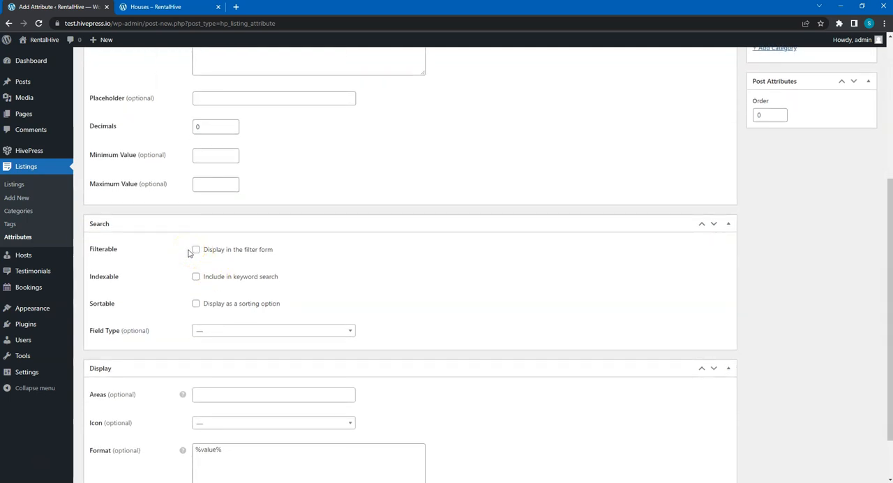
click(195, 250)
click(196, 303)
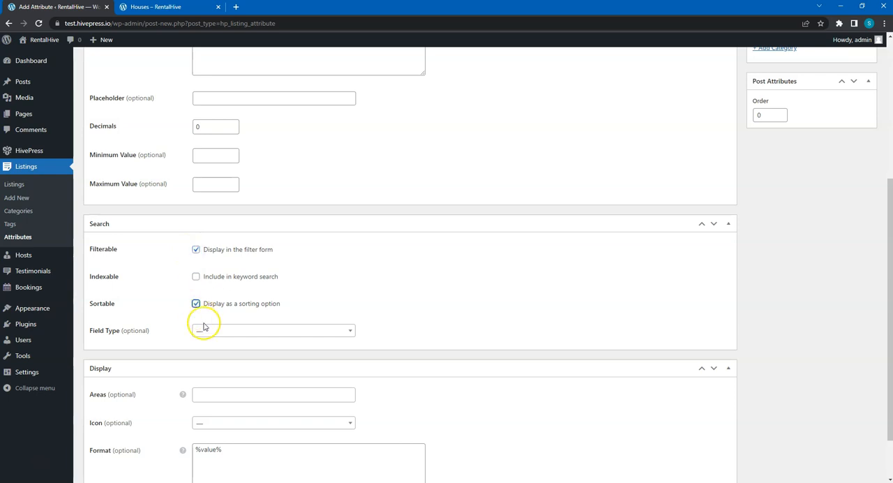
click(208, 336)
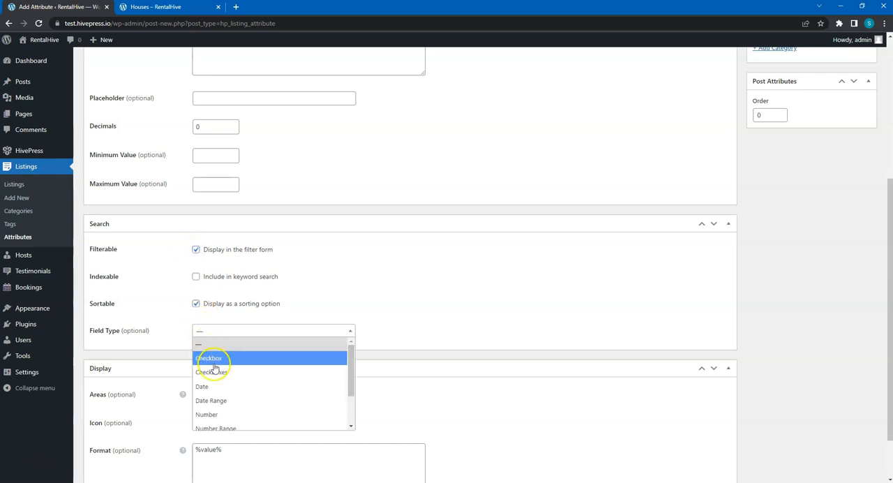
click(223, 426)
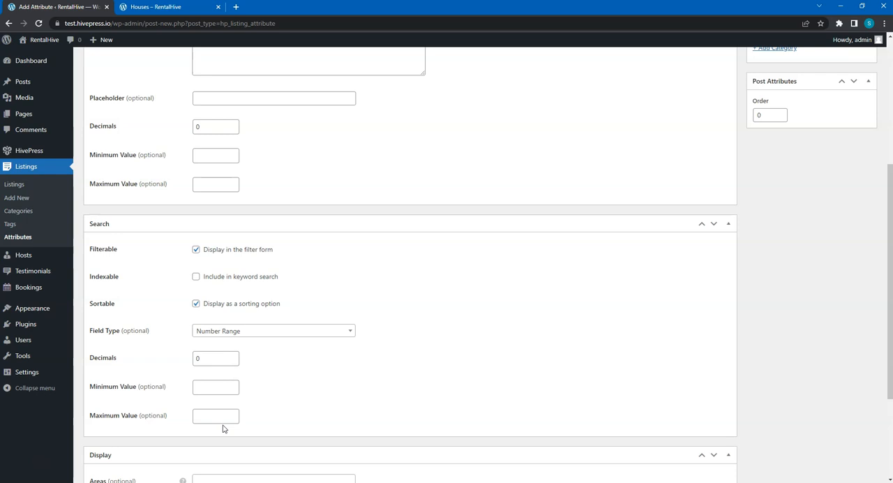
Set the attribute's display areas to Block (secondary) and Page (secondary)
scroll(223, 424, down, 2)
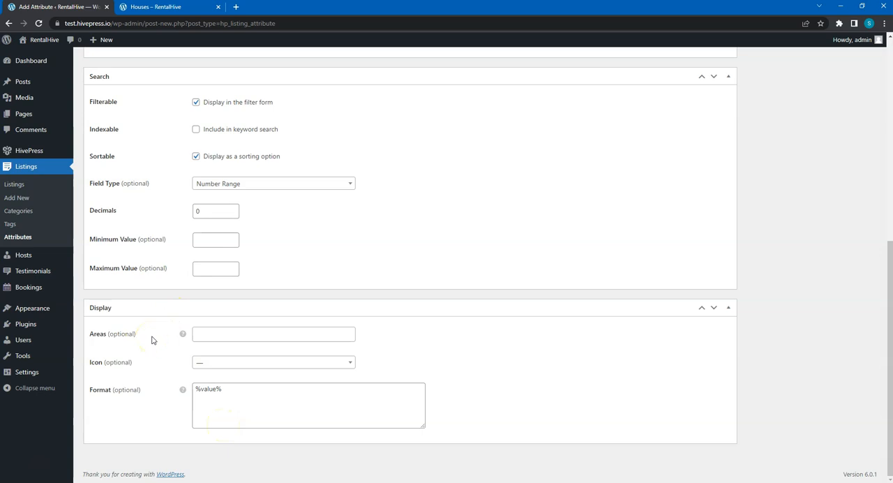
click(211, 336)
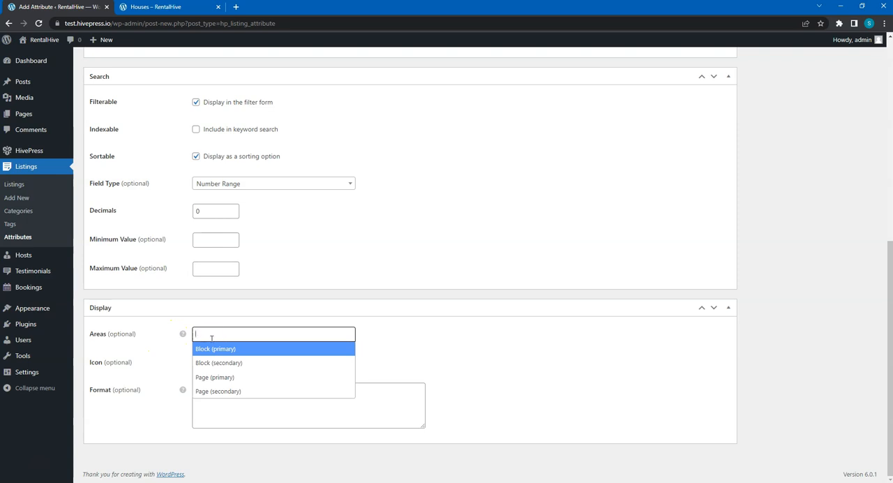
click(218, 368)
click(263, 334)
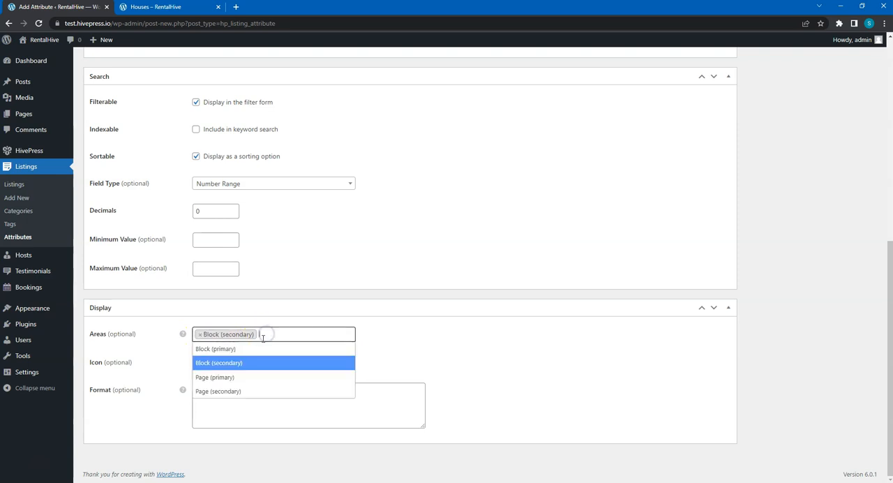
click(249, 391)
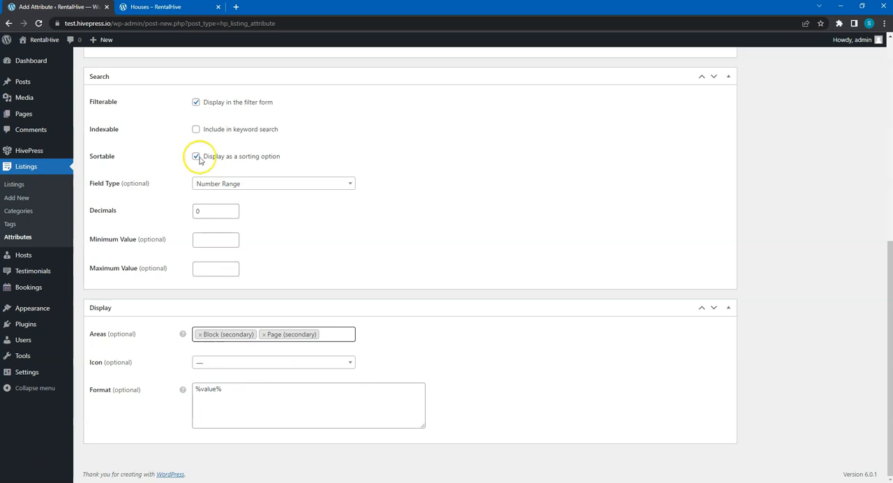
Open the Secluded cozy house listing on the demo site and check where its attributes are displayed
click(159, 12)
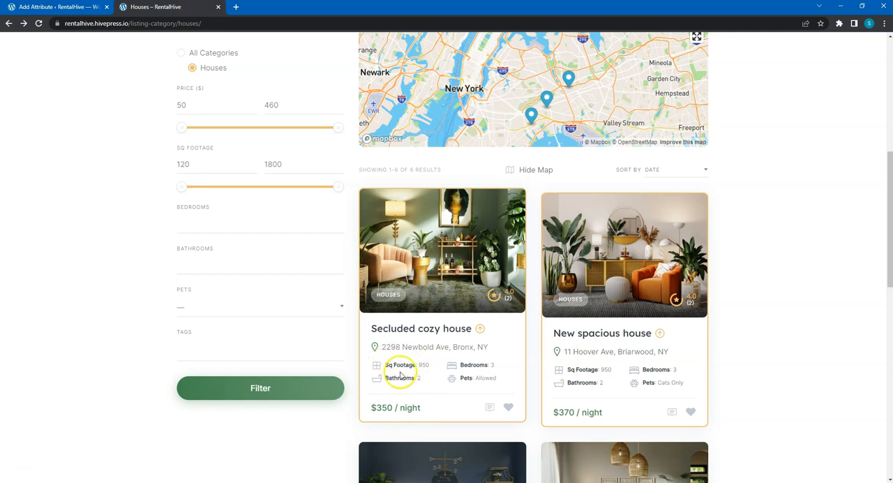
click(391, 327)
scroll(391, 332, down, 1)
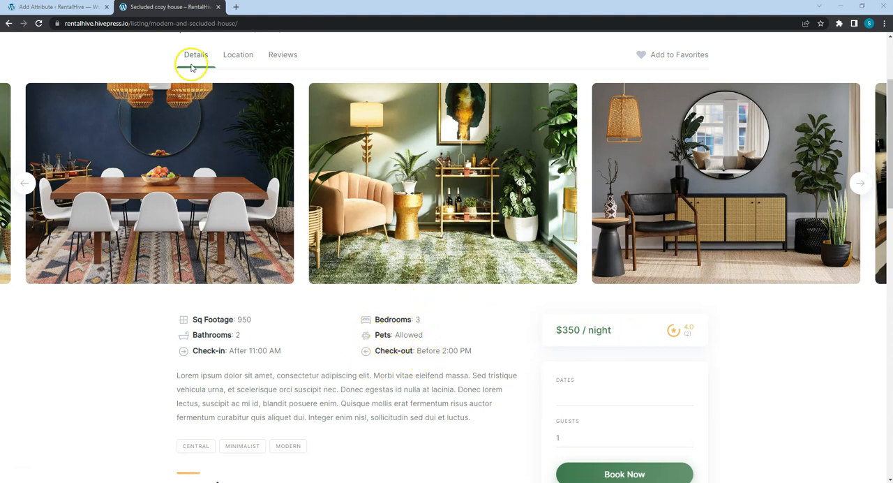
Return to the attribute form and set the display format to "%label%: %value%"
click(75, 7)
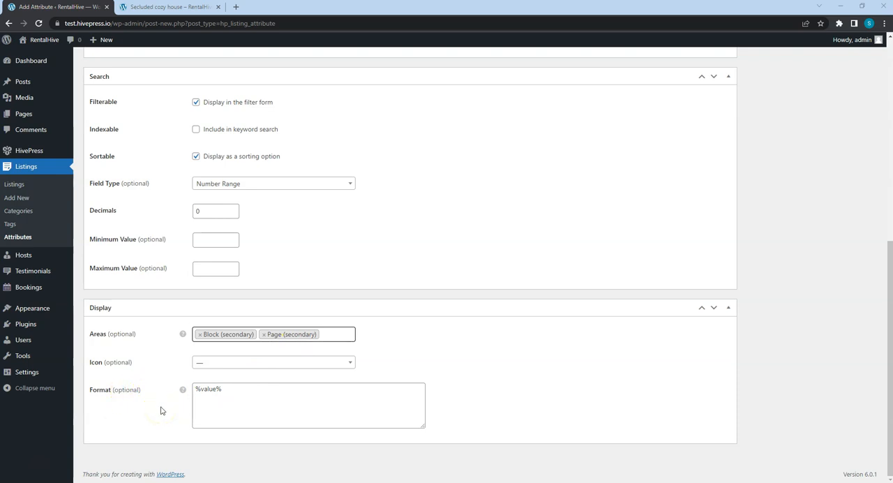
mouse_move(183, 391)
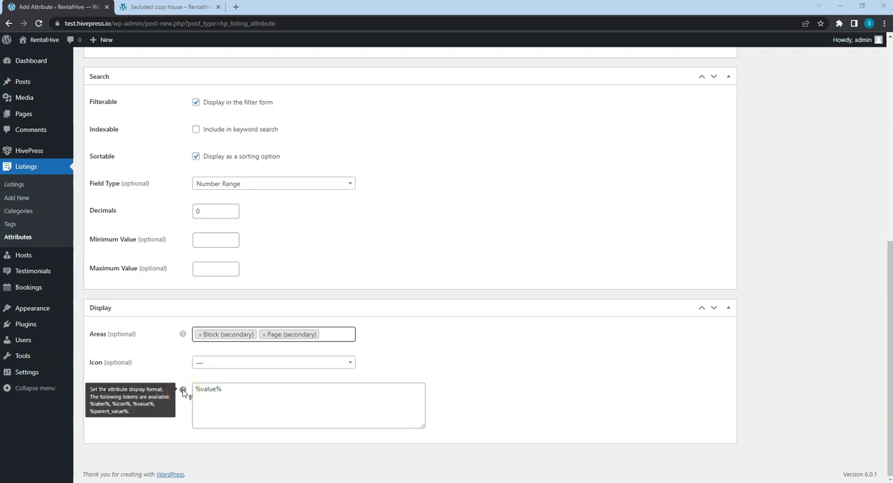
click(195, 389)
text(%label%:)
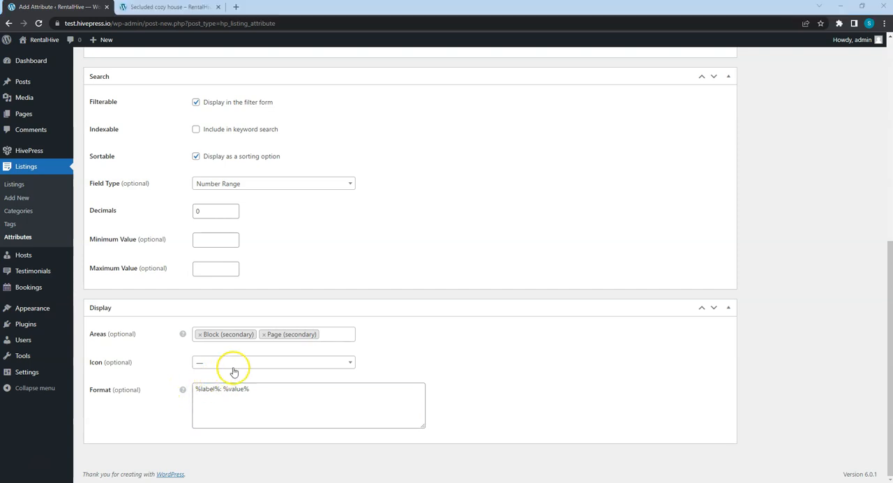
Set the Bedrooms attribute's display icon to bed
click(248, 362)
click(249, 251)
text(bed)
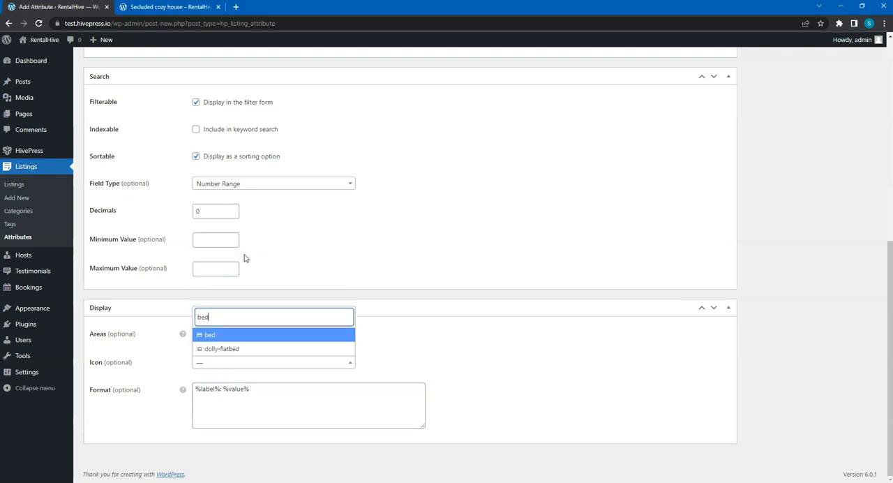
click(210, 335)
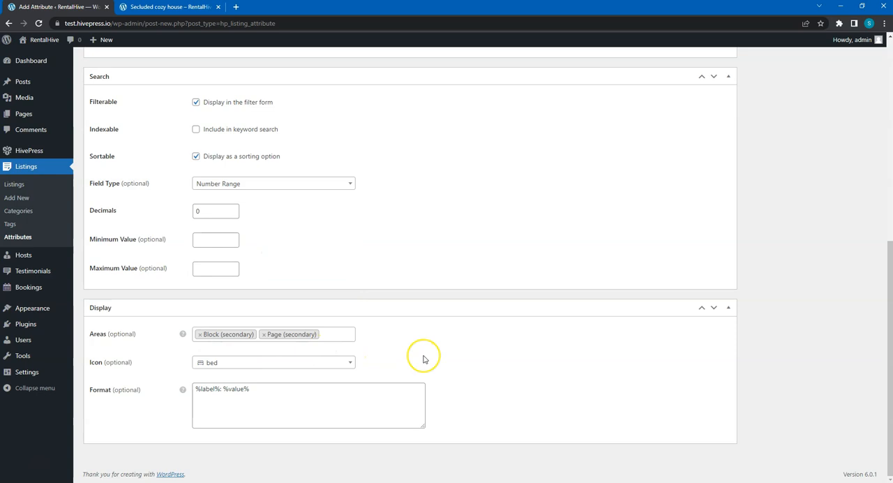
Assign the Bedrooms attribute to the Houses category and publish it
scroll(423, 359, up, 6)
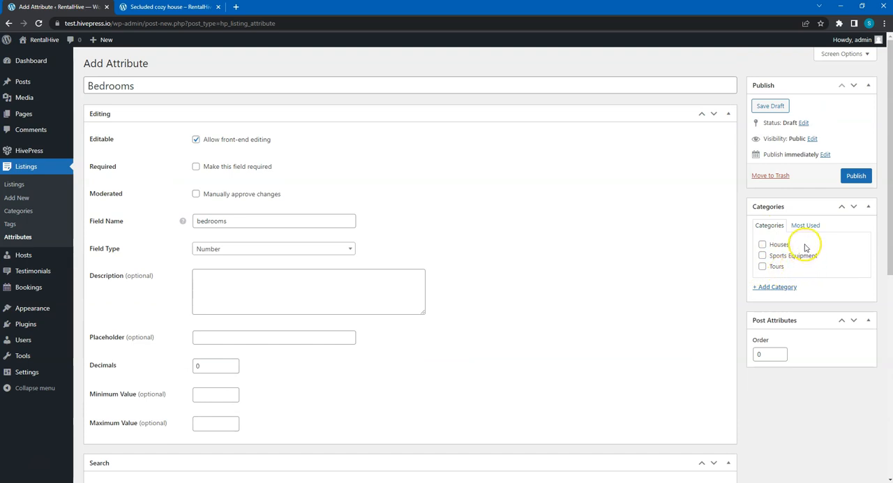
click(762, 246)
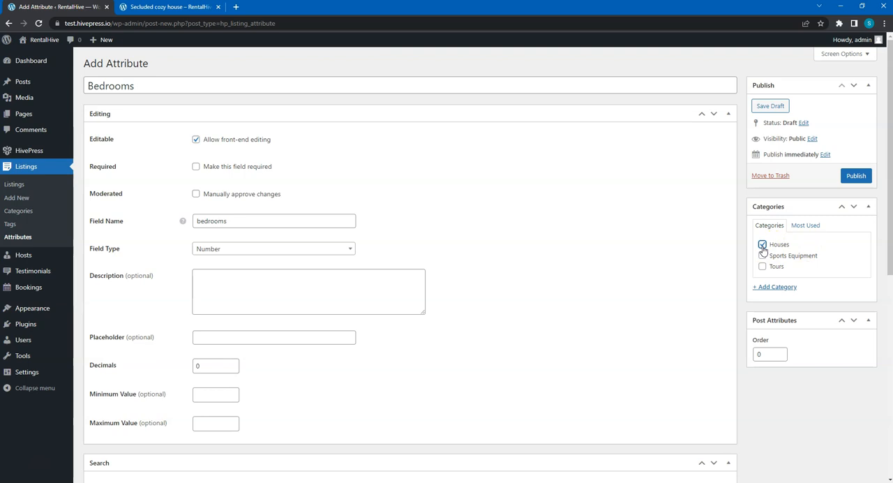
click(857, 176)
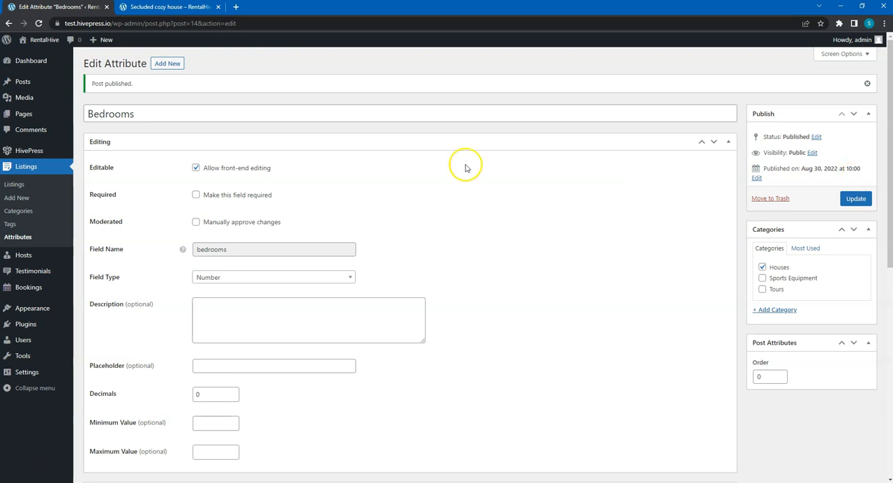
Start another new listing attribute titled "Price per hour"
click(167, 65)
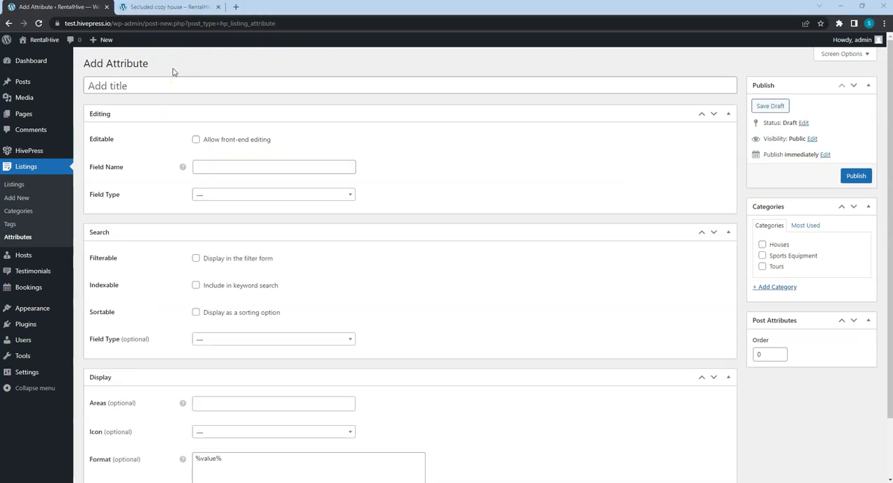
click(163, 86)
text(Price per hour)
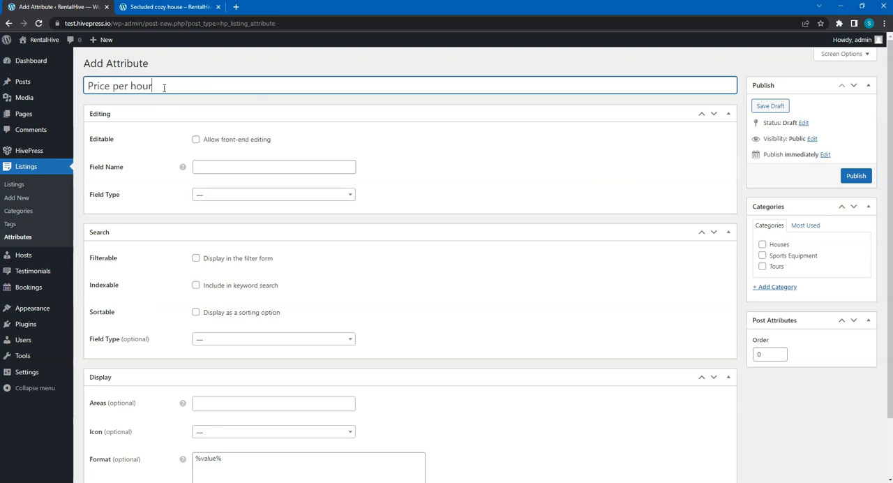
Allow front-end editing of the attribute and define its field as price_per_hour with the Number type
click(196, 139)
click(203, 190)
text(price_per-)
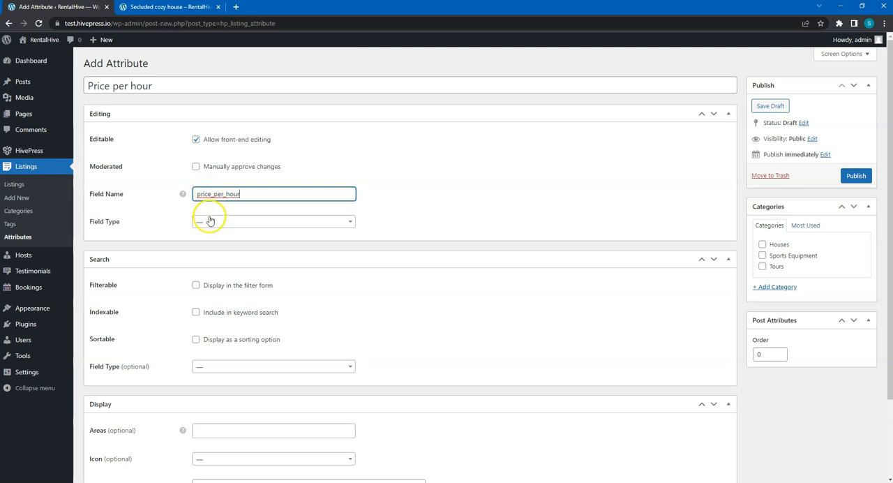
click(210, 220)
scroll(219, 274, down, 3)
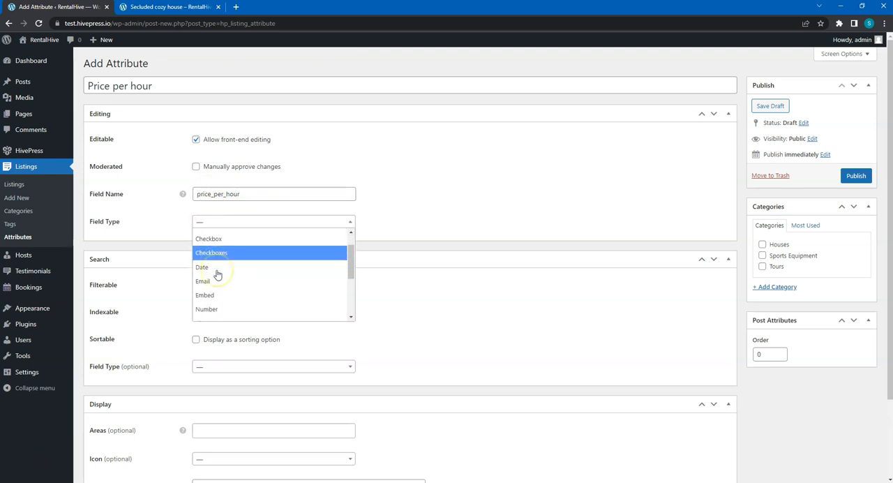
click(216, 272)
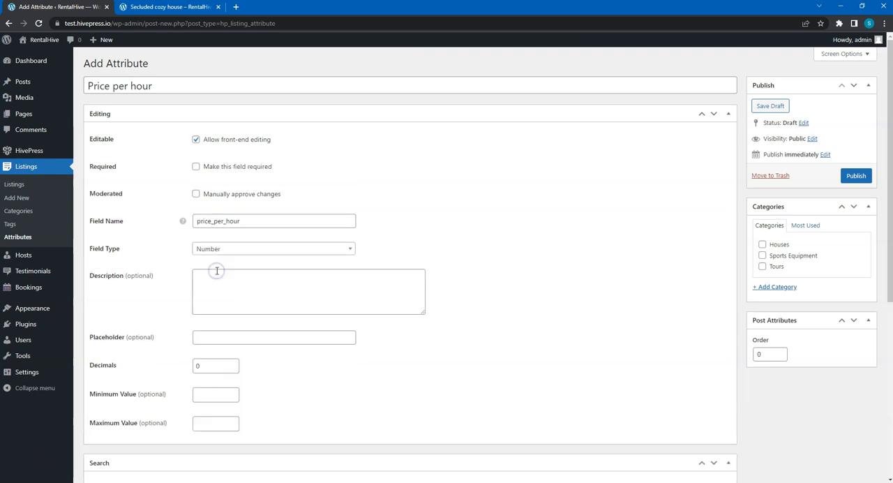
Make the Price per hour attribute filterable and sortable, using Number Range as its search field type
scroll(216, 269, down, 3)
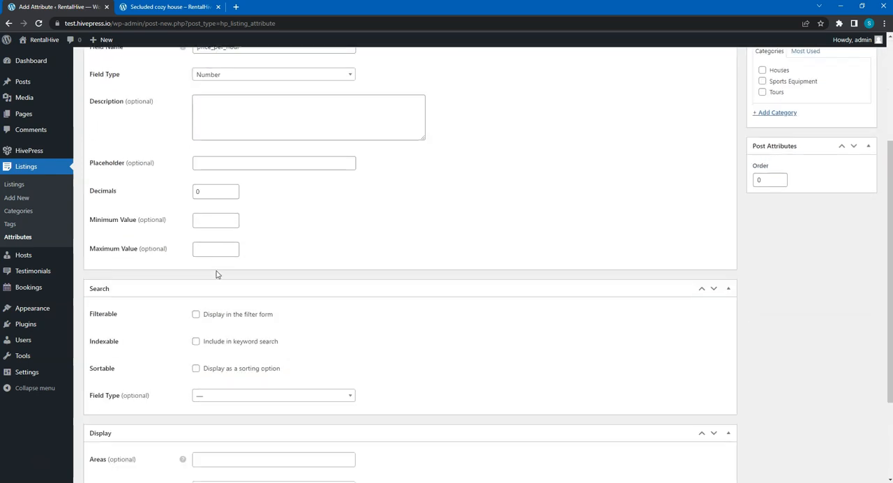
click(196, 286)
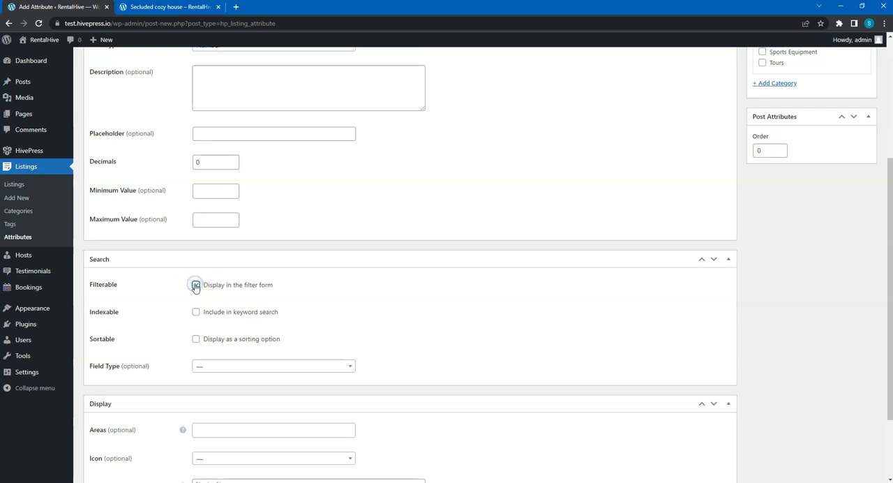
click(195, 339)
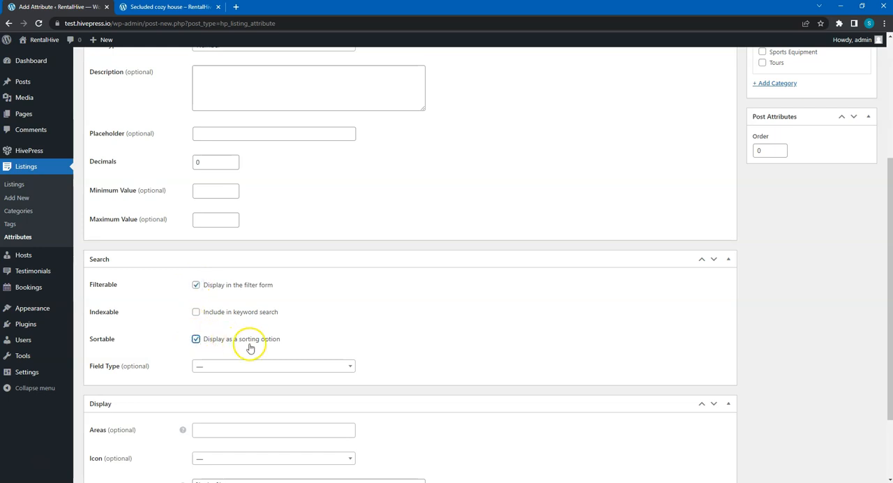
click(291, 365)
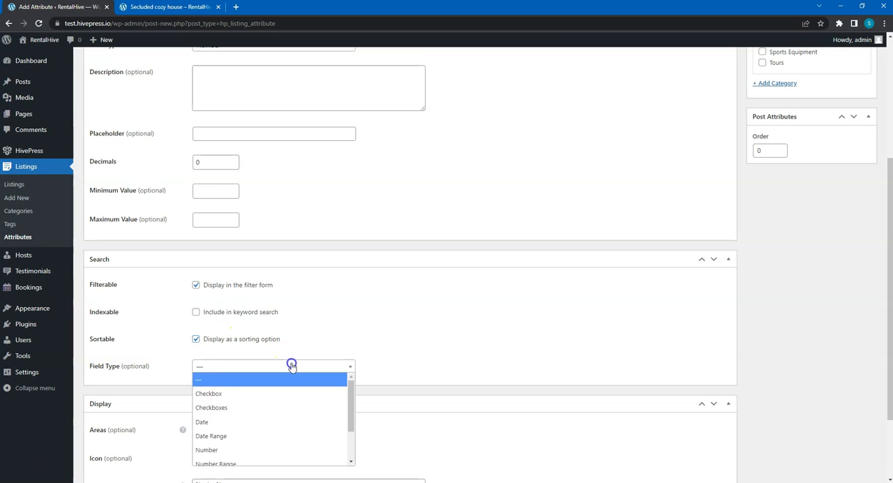
click(250, 461)
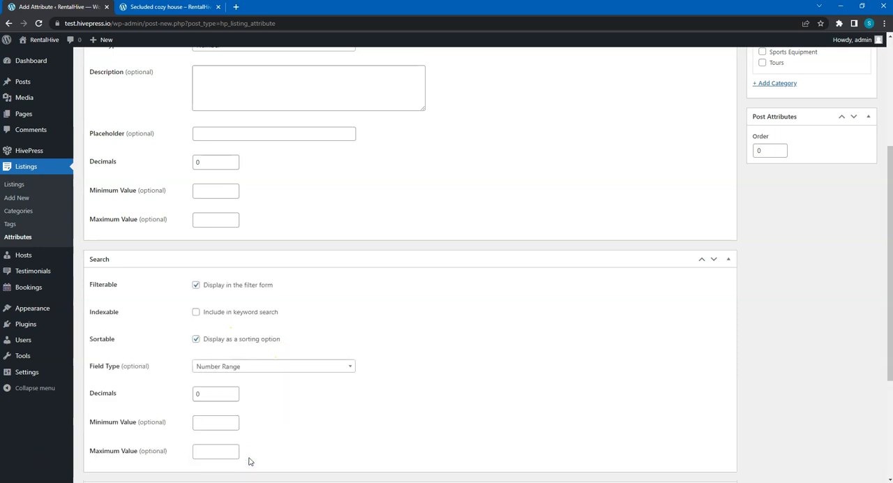
Set the Price per hour attribute's display areas to Block (primary) and Page (primary)
scroll(249, 432, down, 3)
click(203, 330)
click(203, 329)
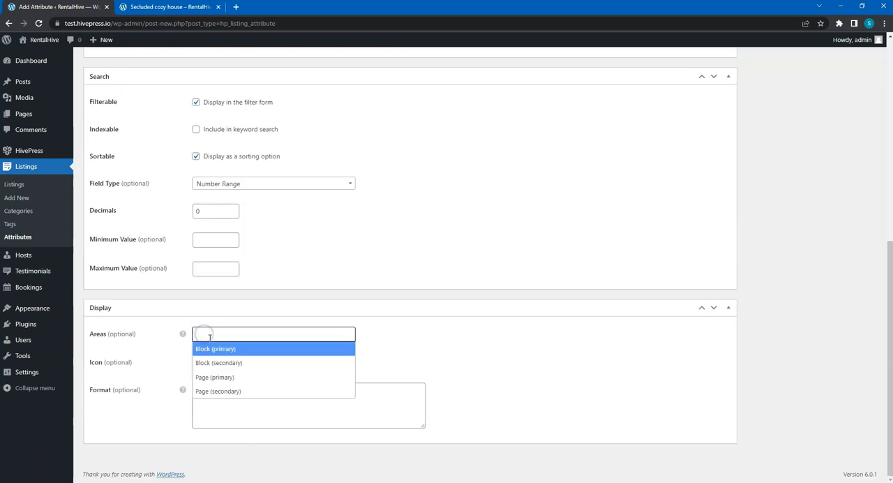
click(218, 348)
click(270, 331)
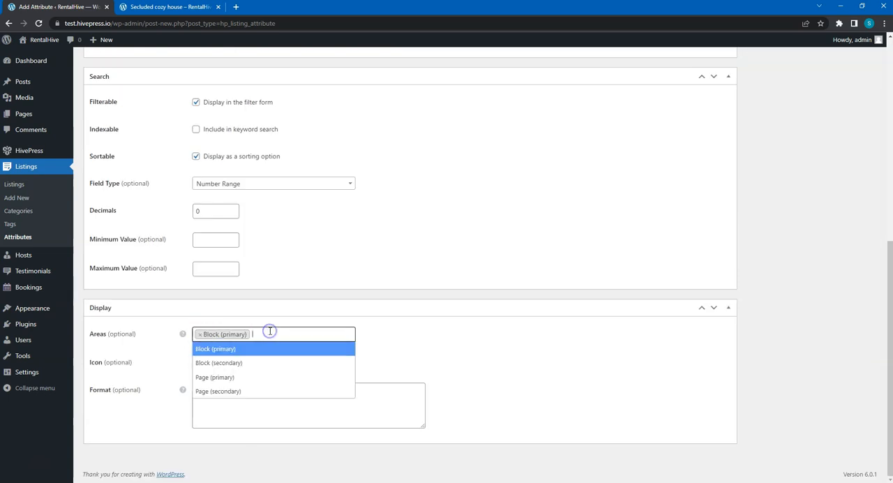
click(239, 377)
Add a "$" prefix and a " /" suffix to %value% in the display format
click(196, 389)
text($%value%)
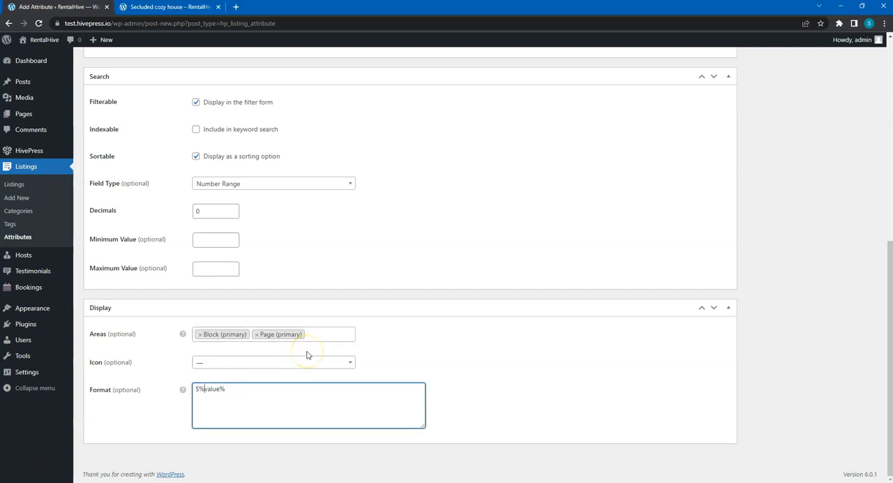
text( / hr)
Assign the Price per hour attribute to the Sports Equipment category and publish it
scroll(486, 312, up, 5)
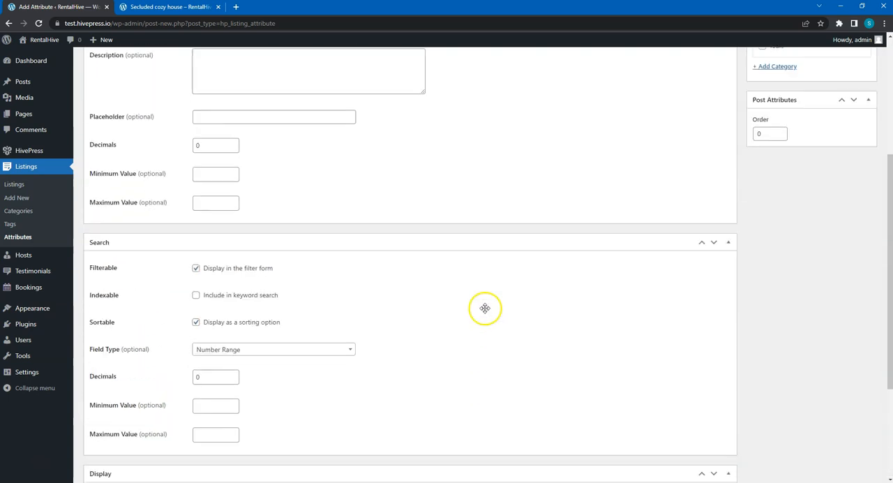
scroll(486, 312, up, 1)
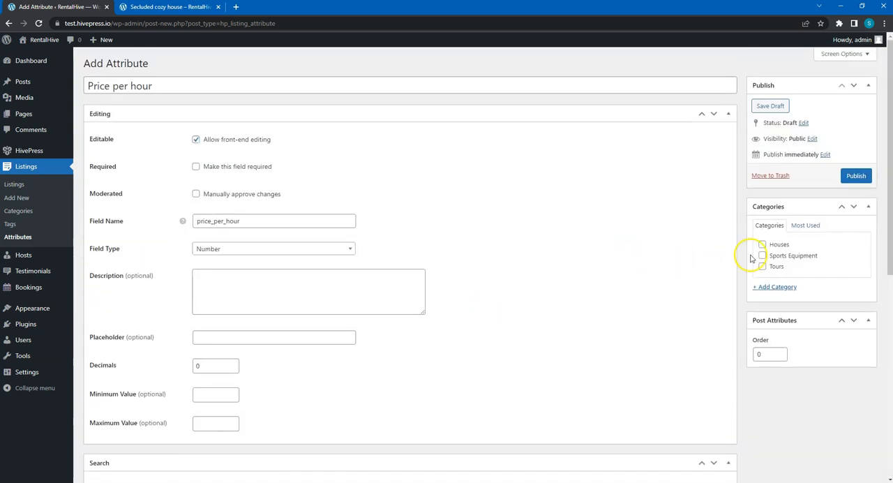
click(763, 256)
click(851, 180)
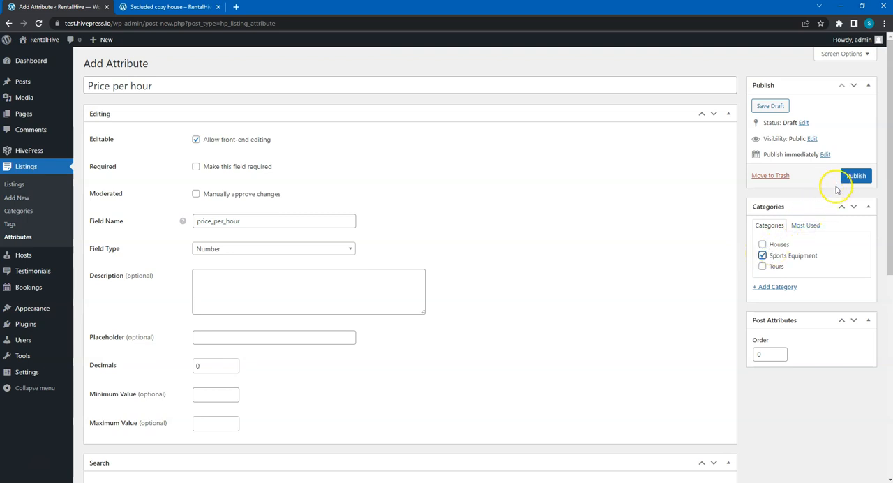